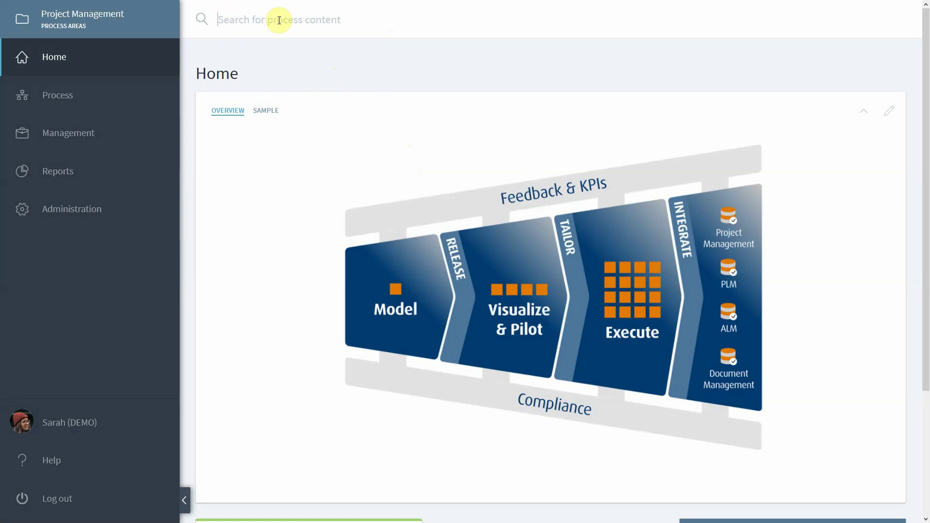
# Search the process content for "Manager" in Roles and limit the results to the current workspace
pyautogui.write('Manager')
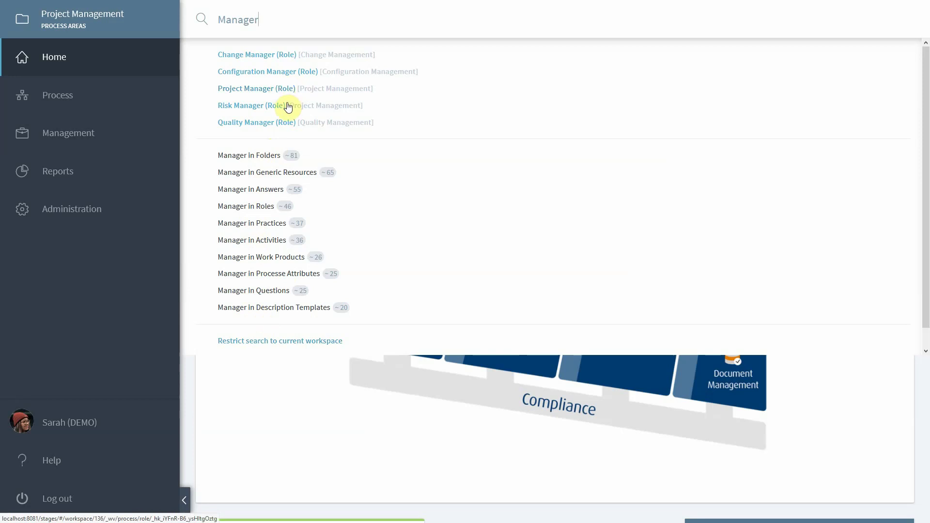
pyautogui.click(246, 209)
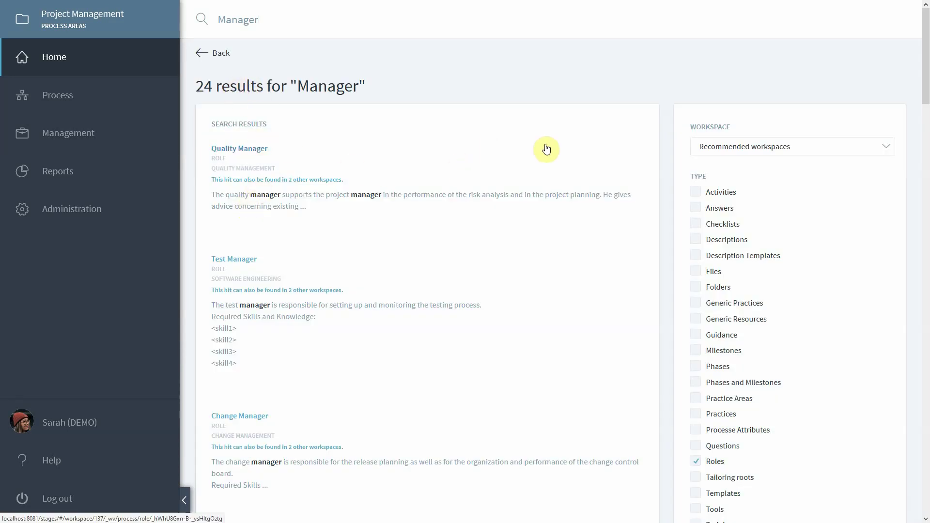
pyautogui.click(724, 148)
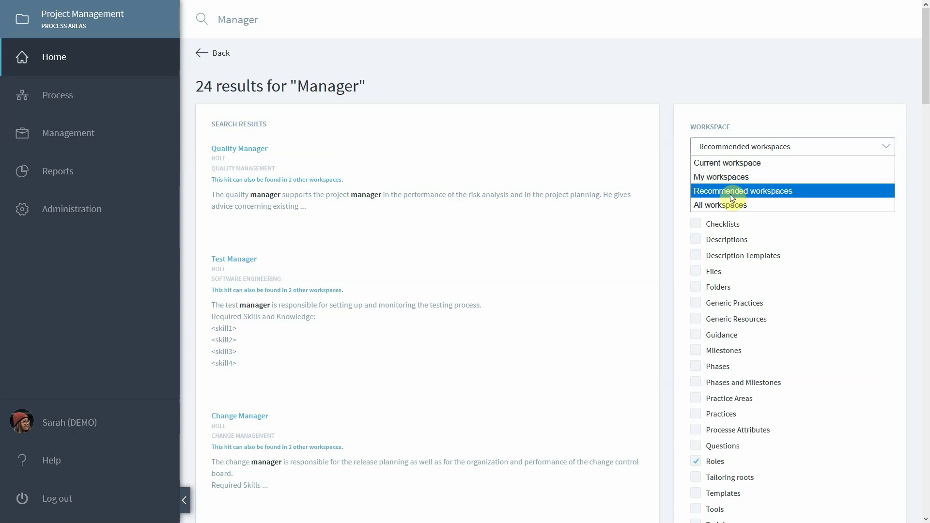
pyautogui.click(729, 164)
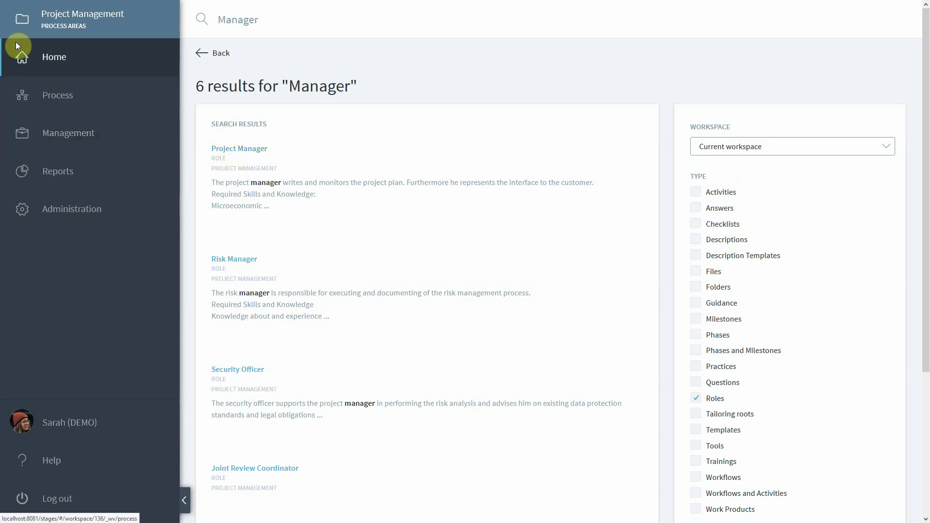
# Return to Home and search for the exact phrase "Project Manager" (in quotation marks), restricted to the current workspace
pyautogui.click(21, 60)
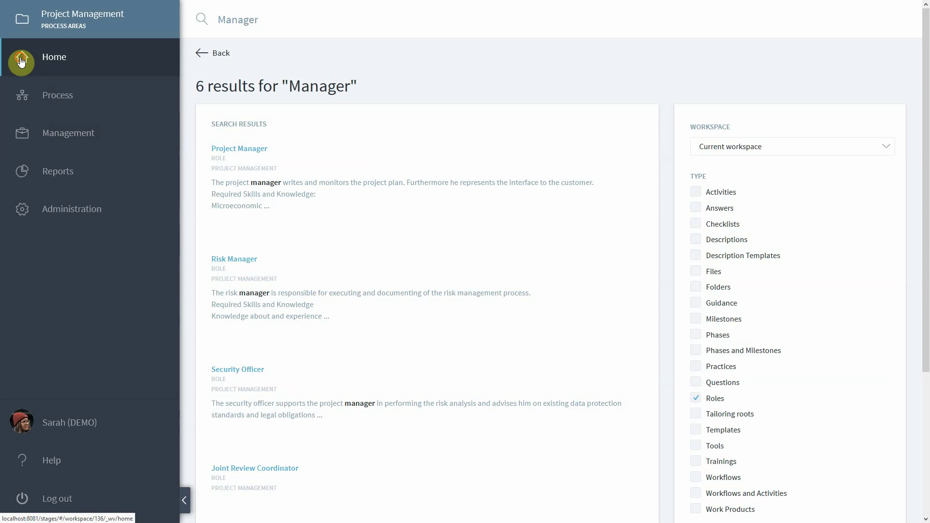
pyautogui.click(260, 19)
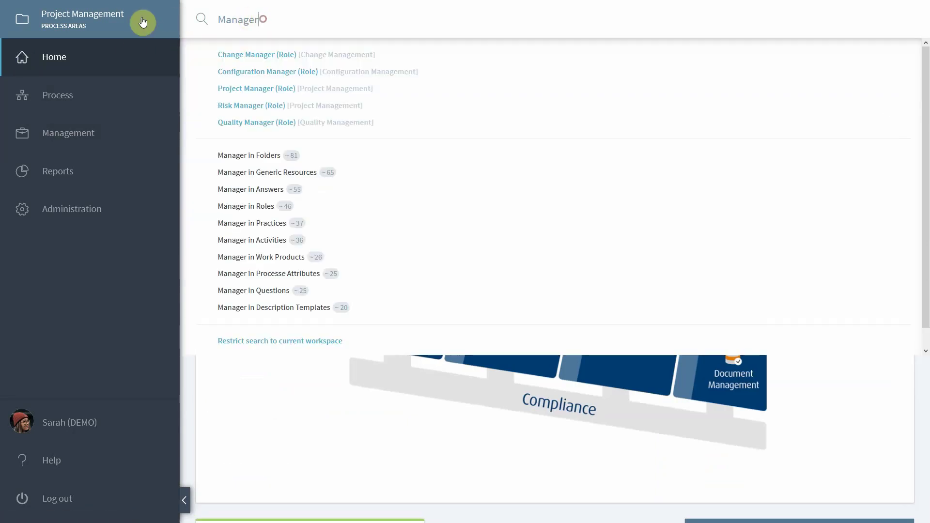
pyautogui.moveTo(258, 20); pyautogui.dragTo(231, 20)
pyautogui.hotkey('ctrl', 'a')
pyautogui.write('"')
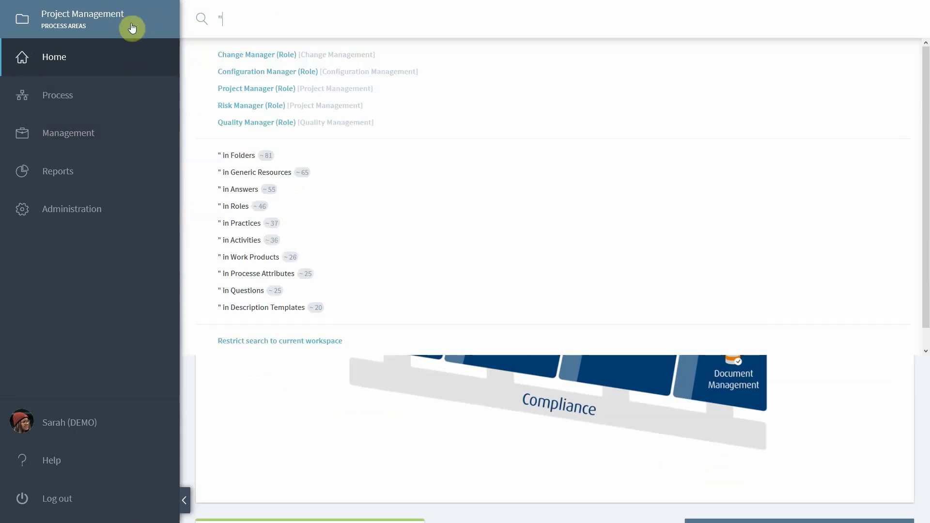
pyautogui.write('Project Manager"')
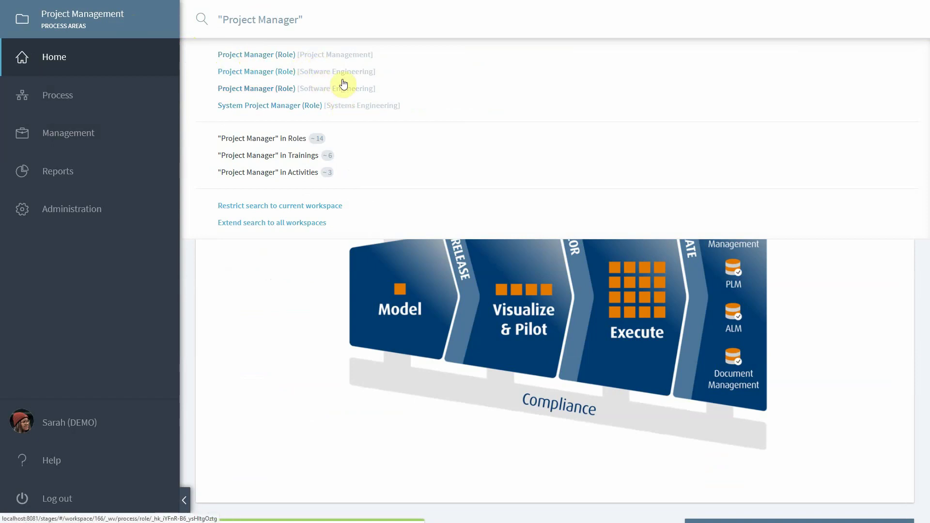
pyautogui.click(281, 212)
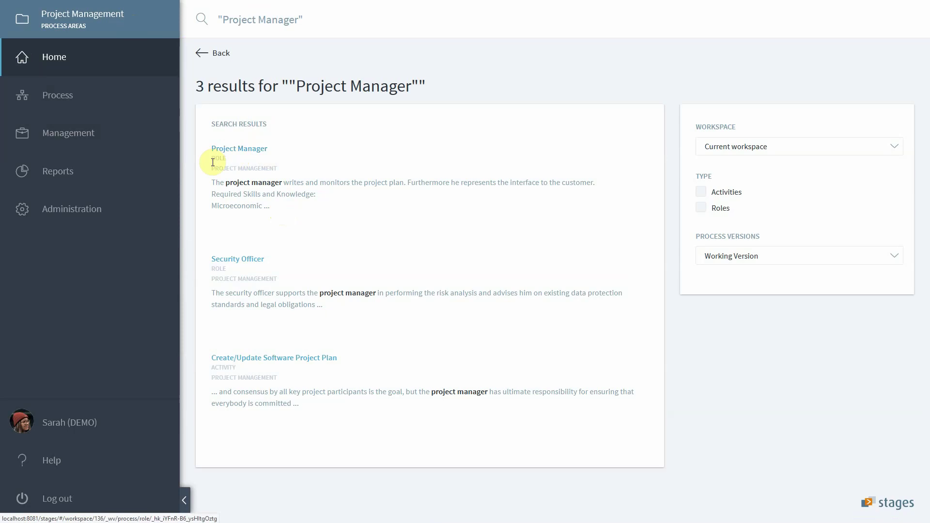
# Open the Project Manager role from the results, look over its details, and go to its Create/Update Software Project Plan activity
pyautogui.click(257, 151)
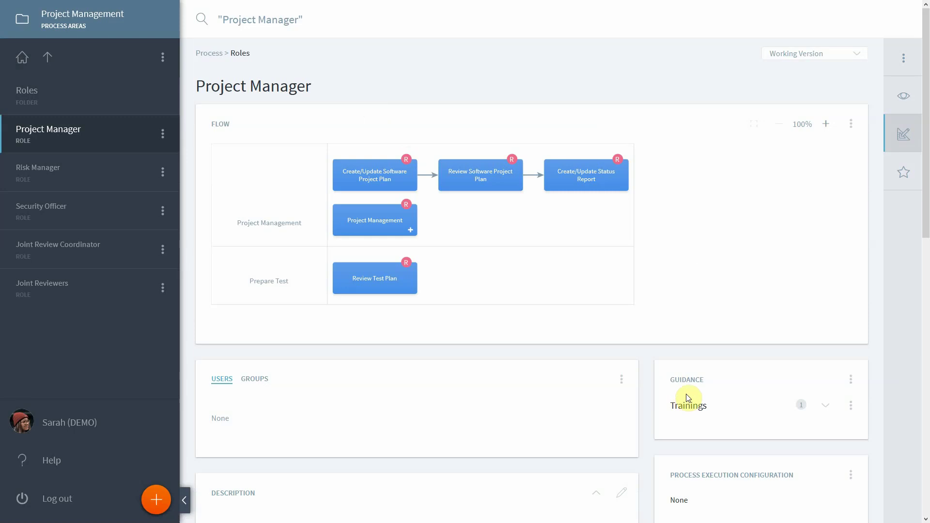
pyautogui.scroll(-4, 686, 394)
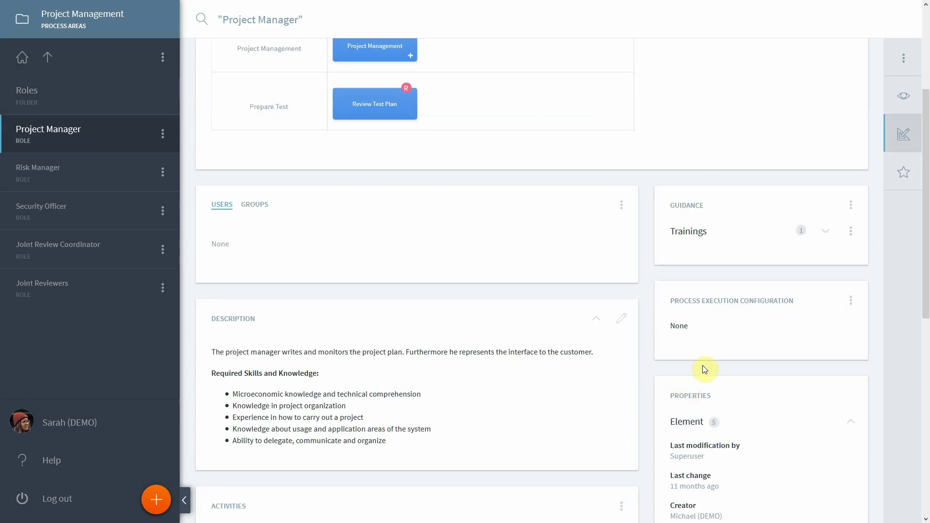
pyautogui.scroll(4, 696, 322)
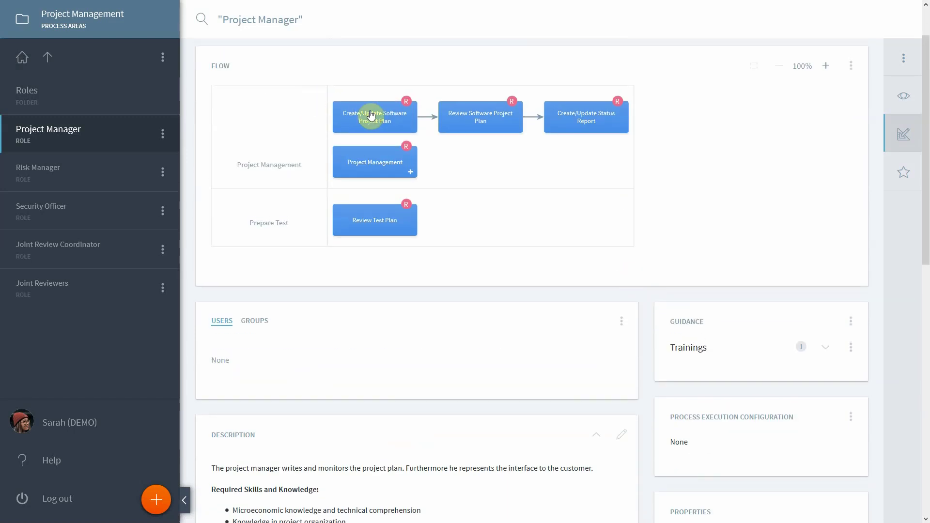
pyautogui.click(374, 174)
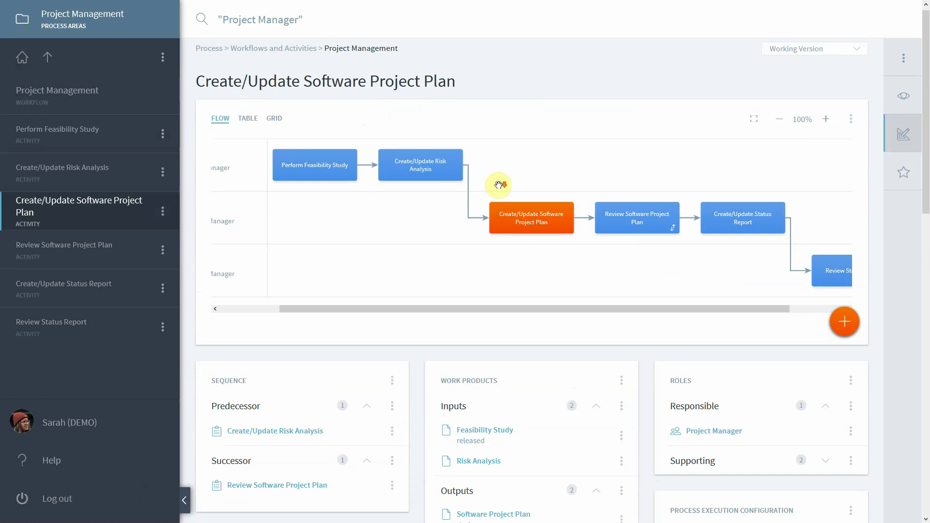
# Add the Risk Manager from this workspace as an Informed role of the activity by searching for "Manager"
pyautogui.scroll(-2, 557, 212)
pyautogui.scroll(-2, 581, 211)
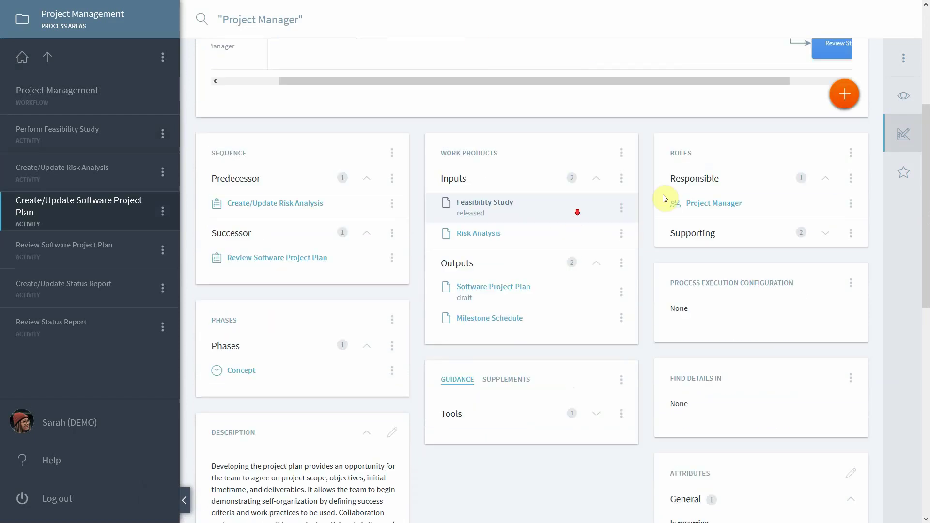
pyautogui.click(851, 153)
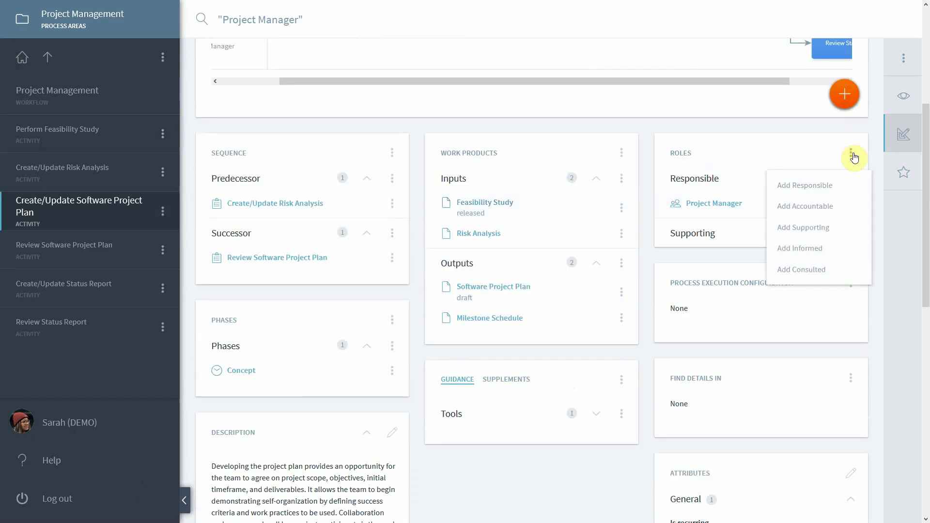
pyautogui.click(815, 253)
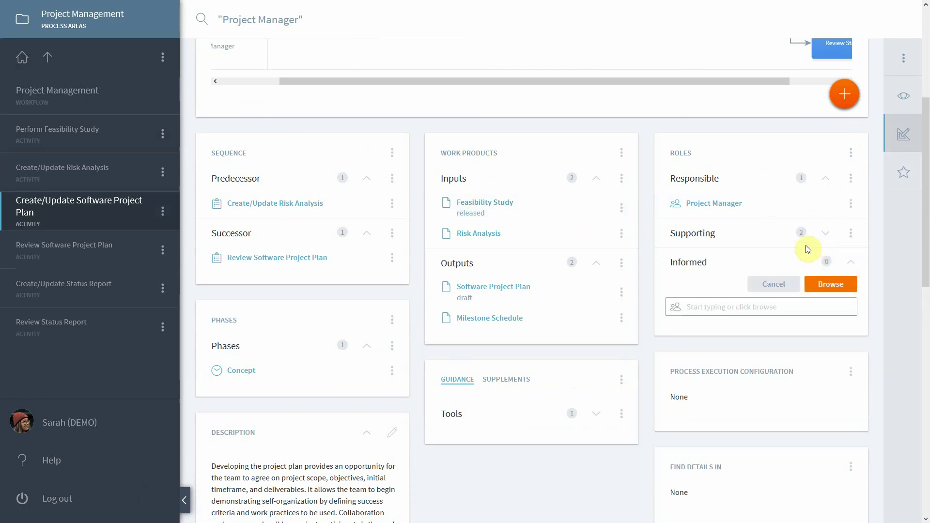
pyautogui.scroll(-1, 806, 247)
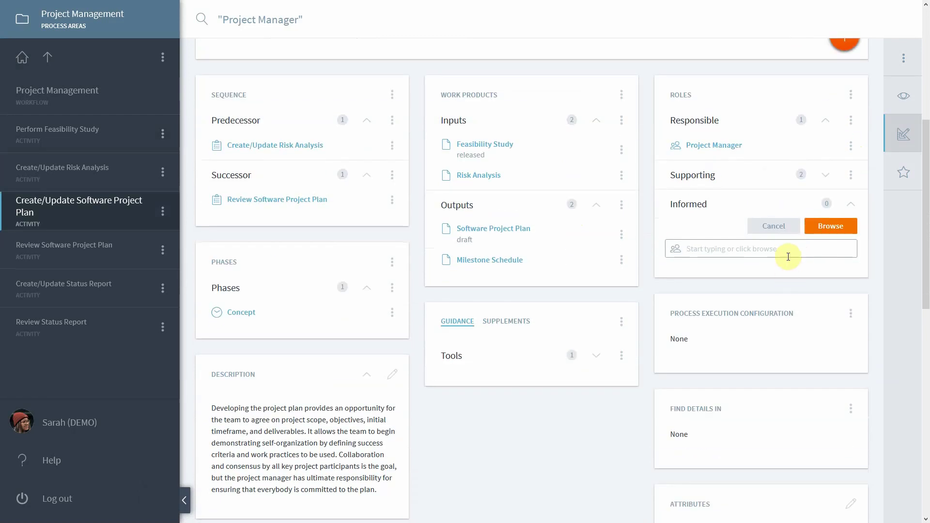
pyautogui.write('Manager')
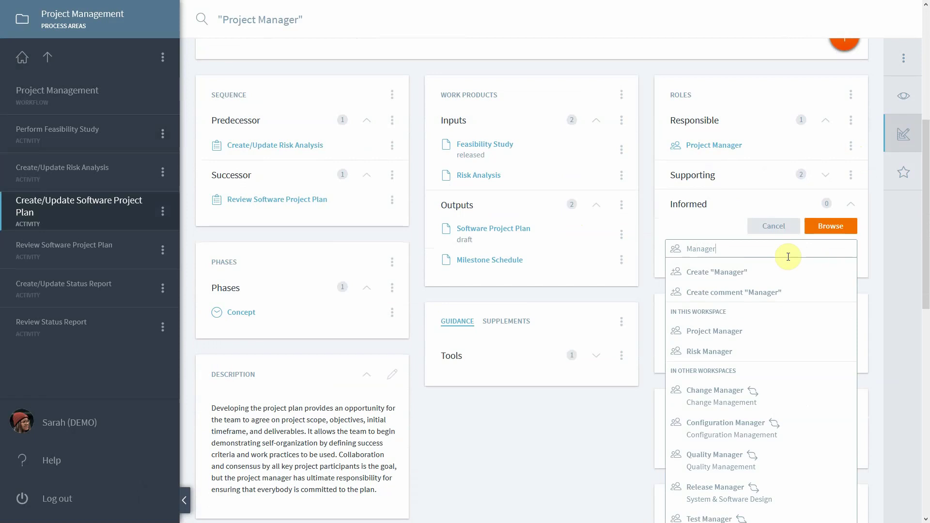
pyautogui.scroll(-2, 788, 257)
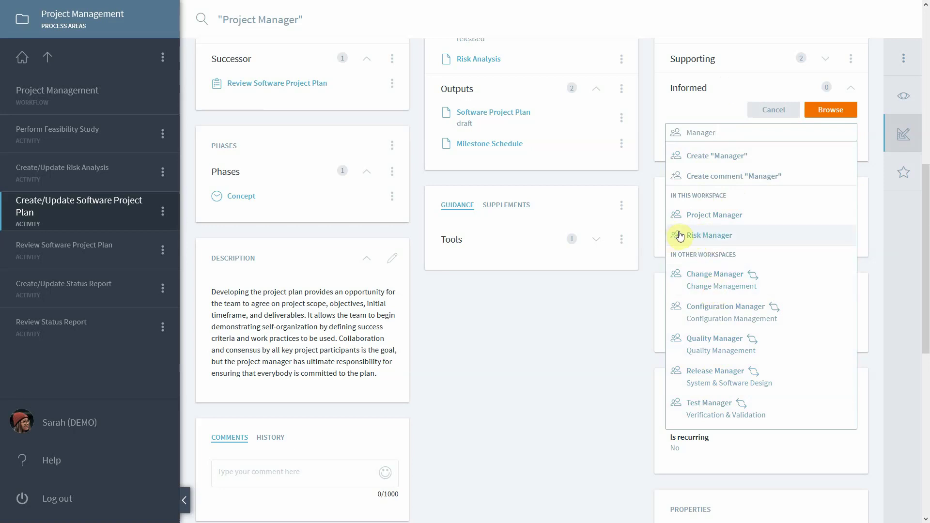
pyautogui.click(705, 235)
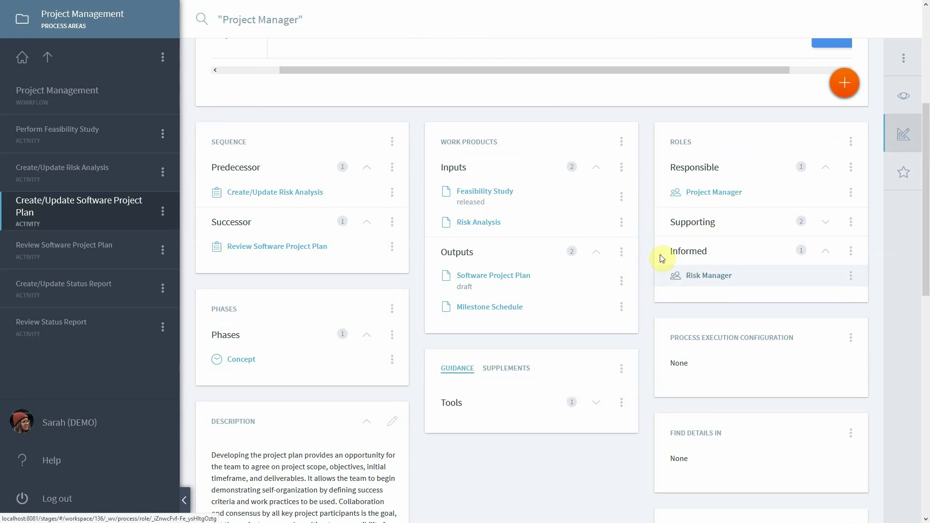
# Search workspaces for "Project", mark Project Management under Company > Samples > Modeling > Process Areas as a favorite, and check it among the user's own workspaces
pyautogui.click(116, 20)
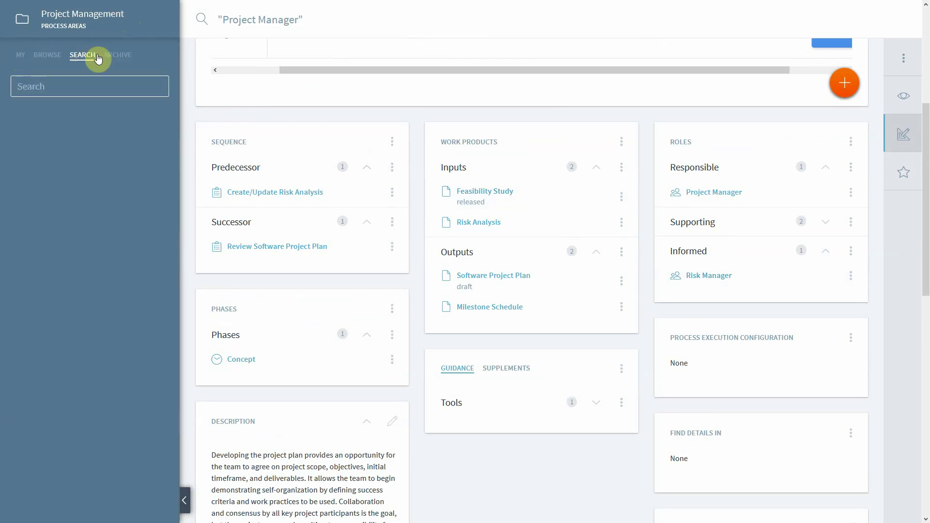
pyautogui.click(83, 58)
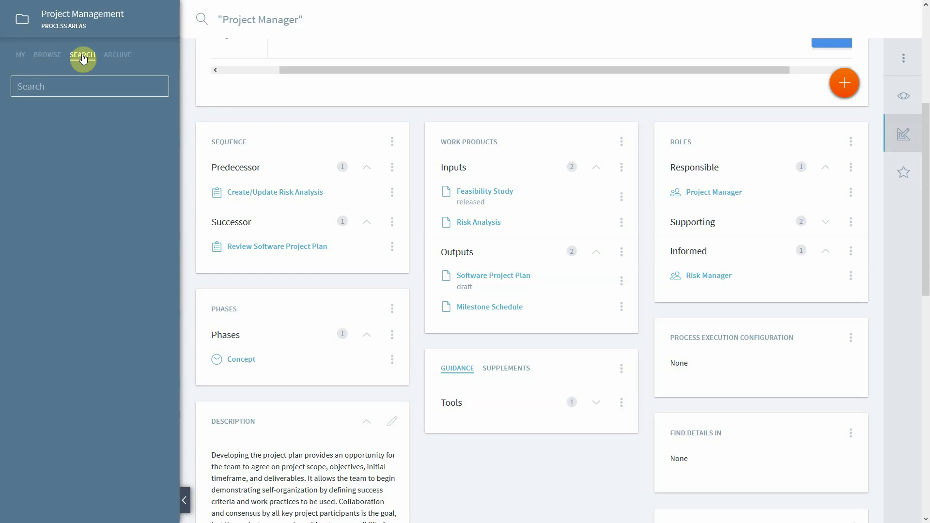
pyautogui.click(31, 85)
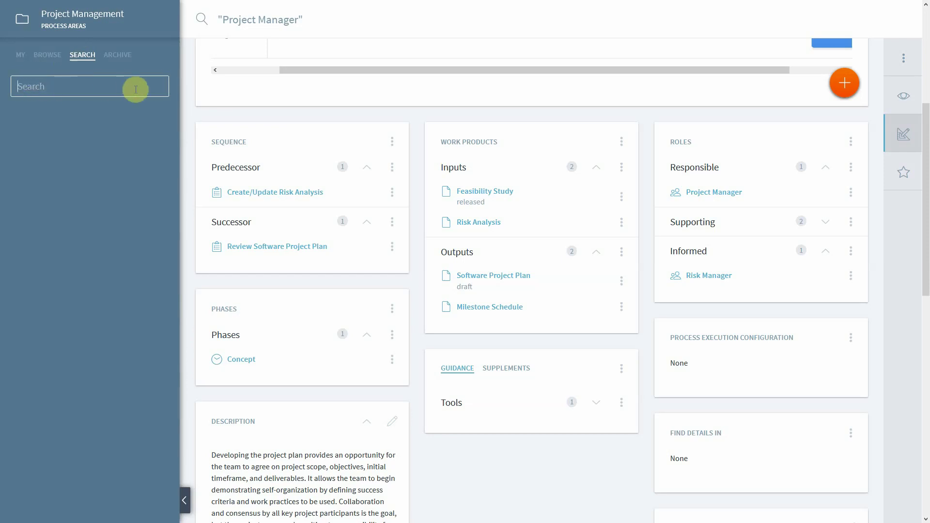
pyautogui.write('Project')
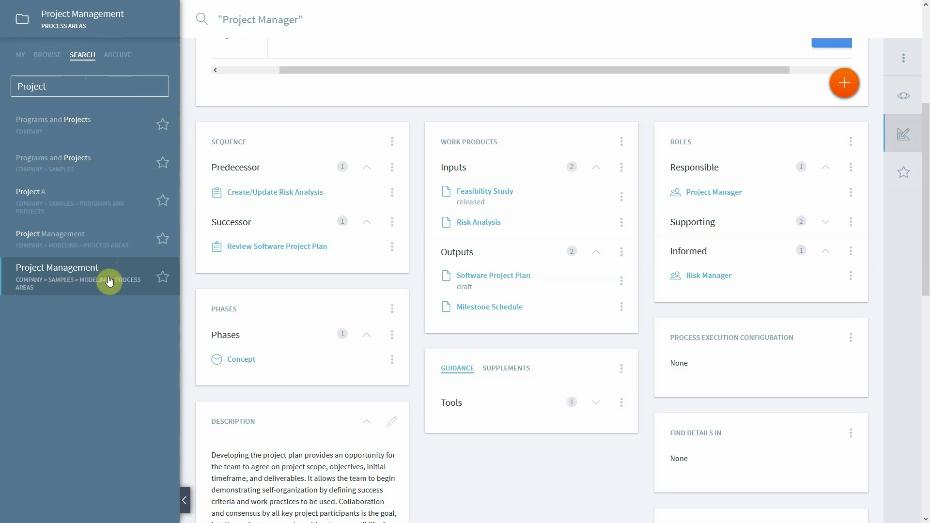
pyautogui.click(163, 279)
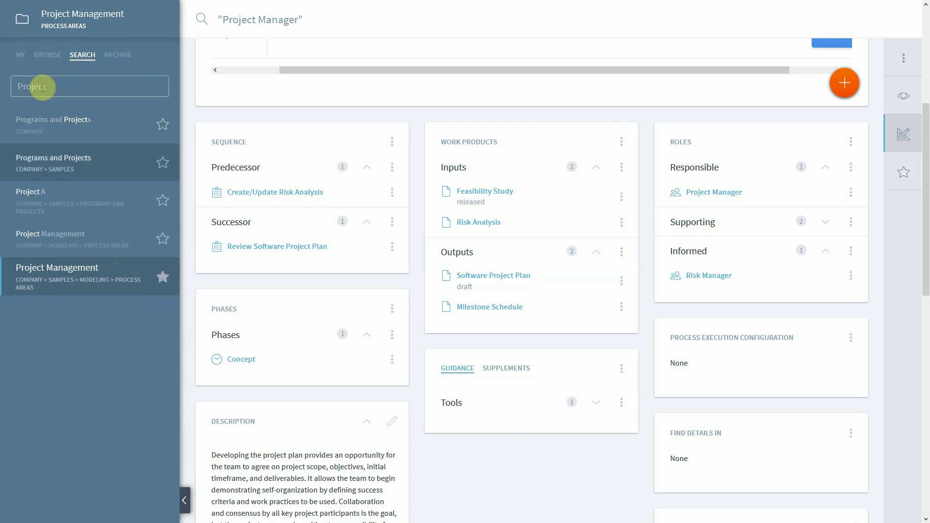
pyautogui.click(22, 58)
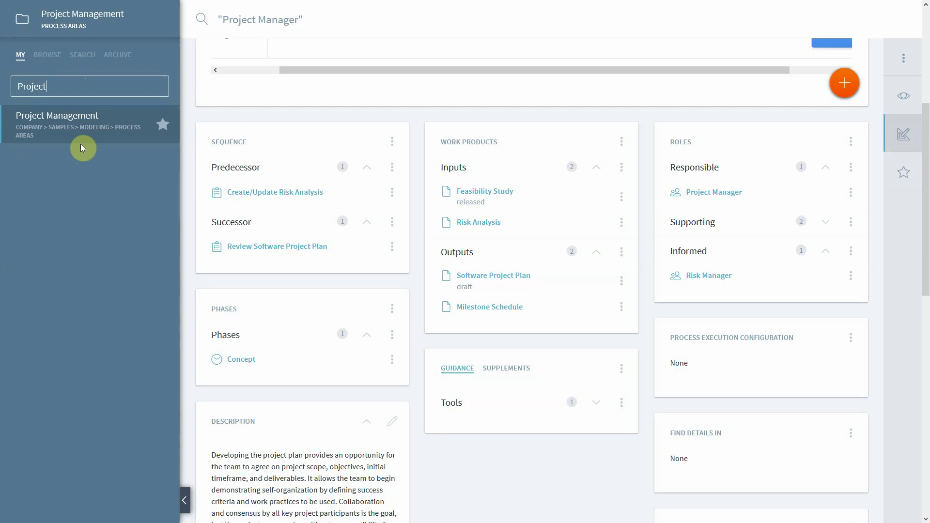
pyautogui.click(79, 27)
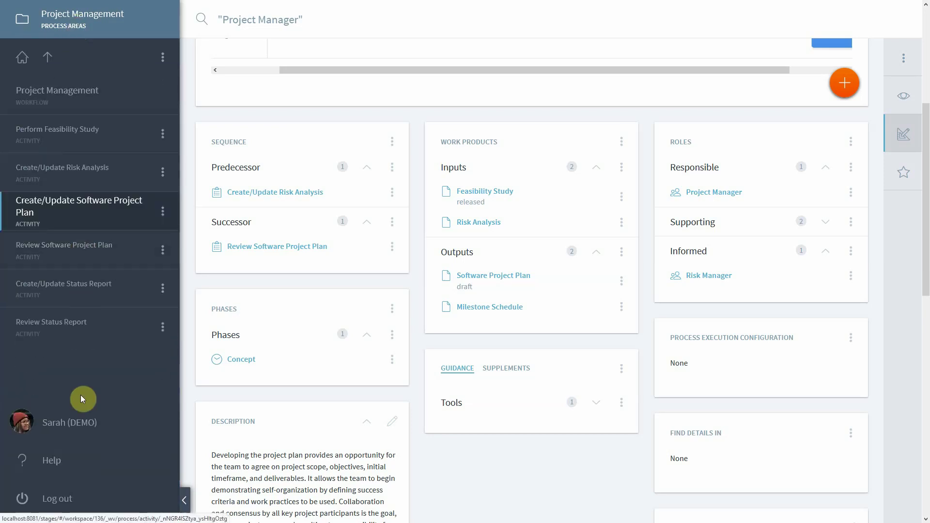
# Open the user profile and show the options for the default search scope
pyautogui.click(79, 428)
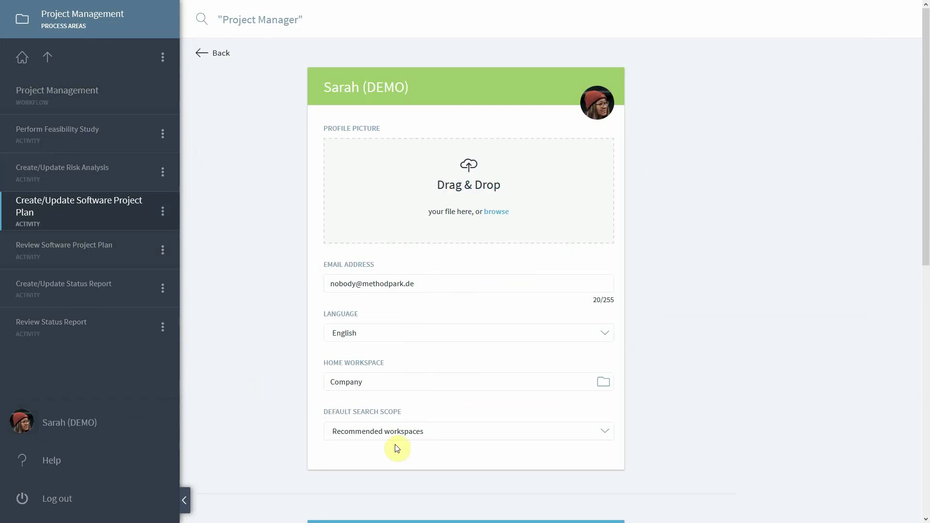
pyautogui.click(426, 436)
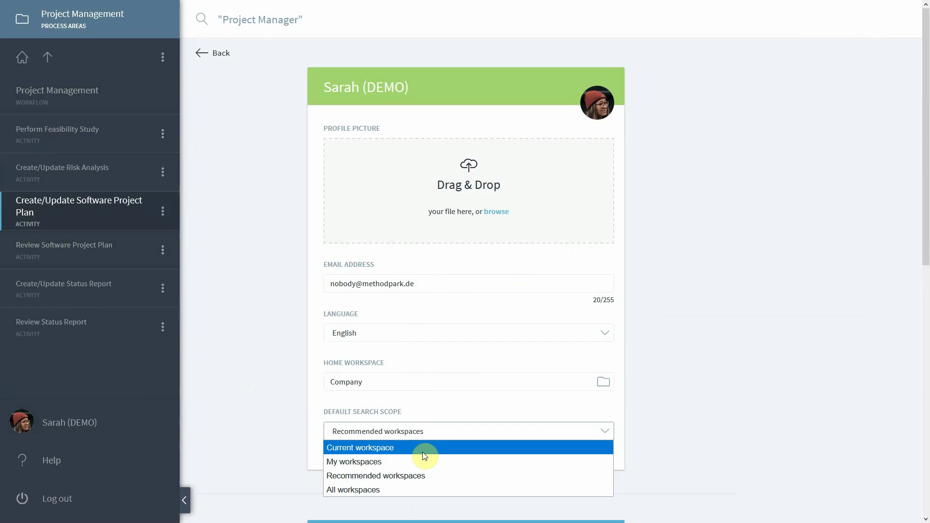